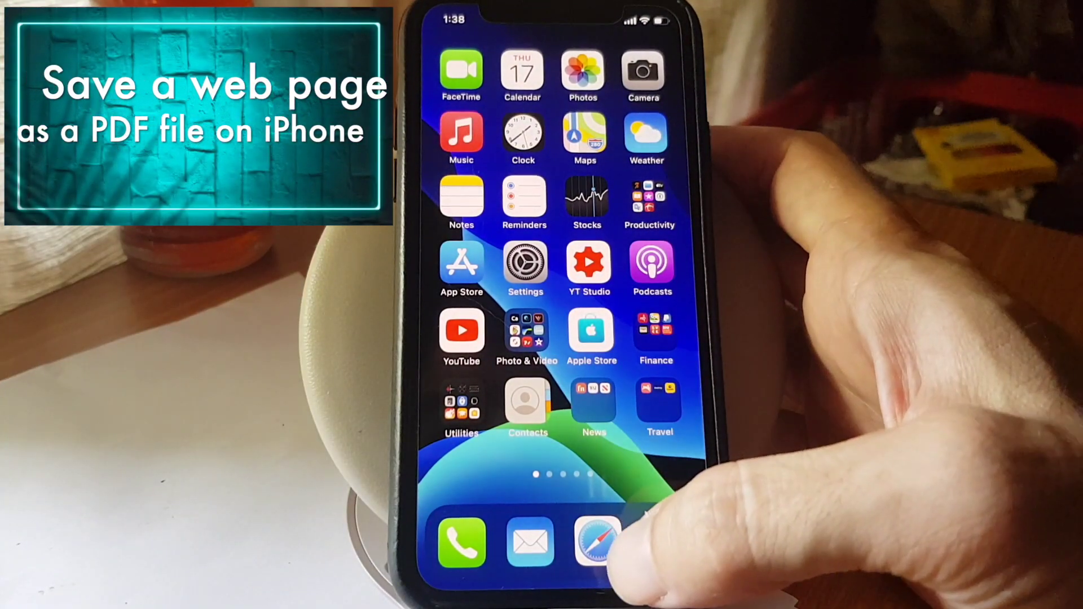
Step: Turn the gumroad.com page into a print preview and open it as a full-screen PDF
{"action": "left_click", "coordinate": [599, 541]}
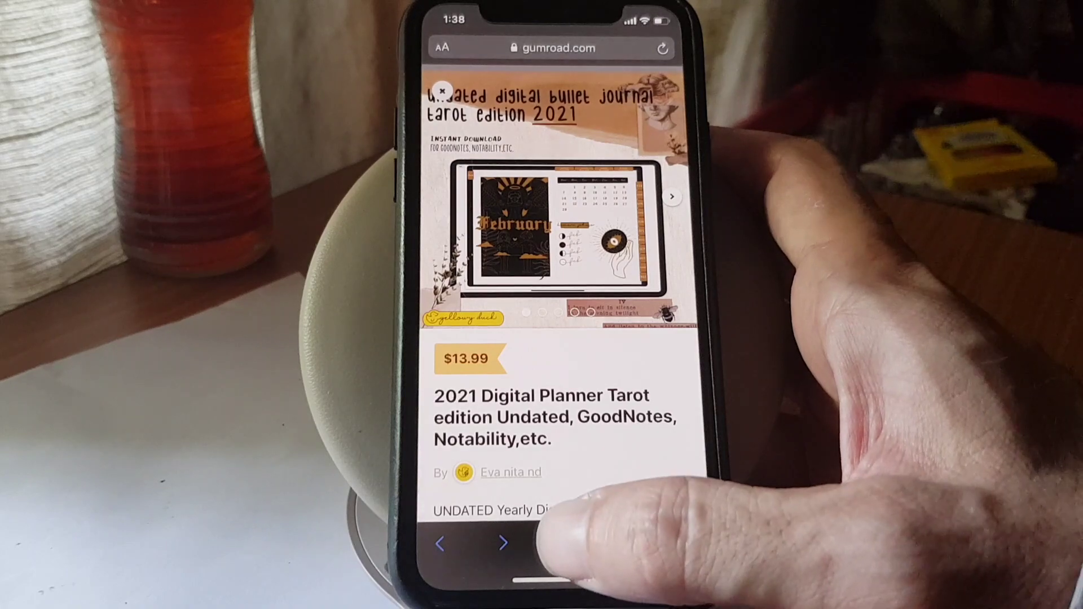
{"action": "left_click", "coordinate": [550, 543]}
{"action": "scroll", "coordinate": [551, 466], "scroll_direction": "down", "scroll_amount": 6}
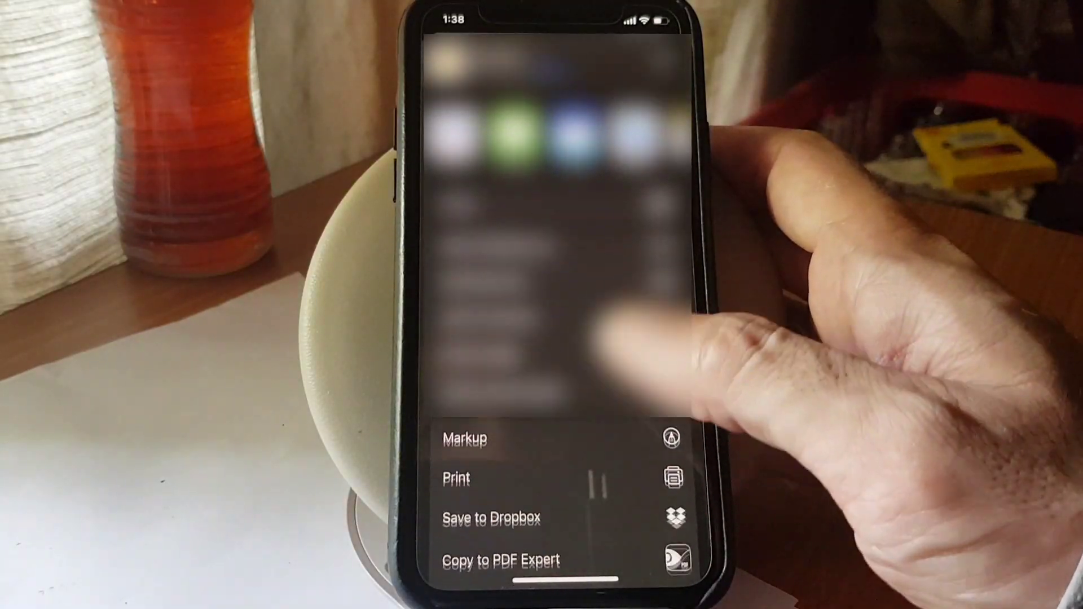
{"action": "left_click", "coordinate": [457, 478]}
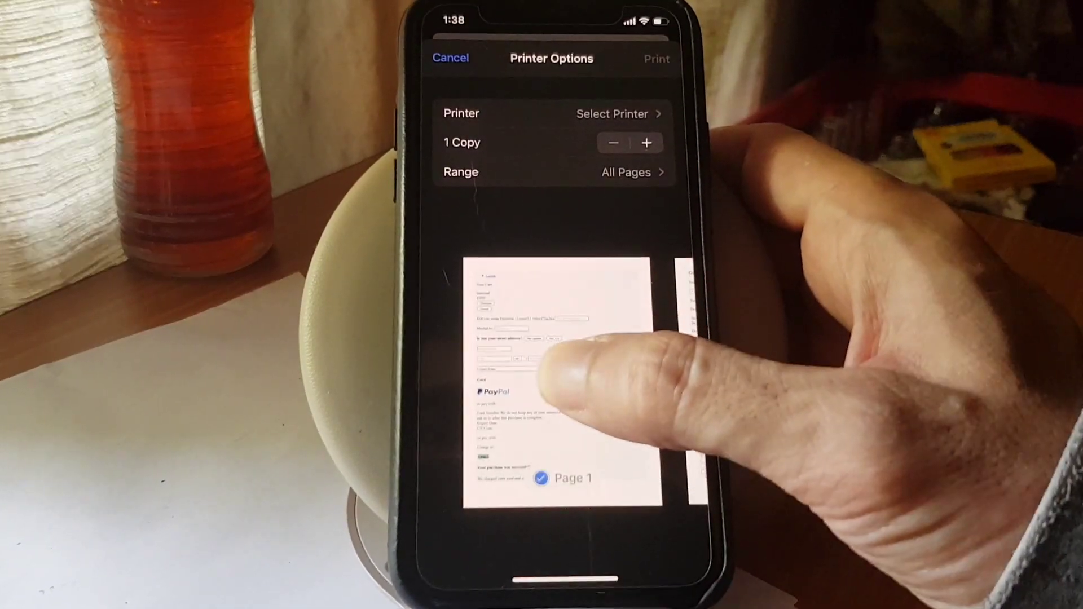
{"action": "left_click", "coordinate": [575, 373]}
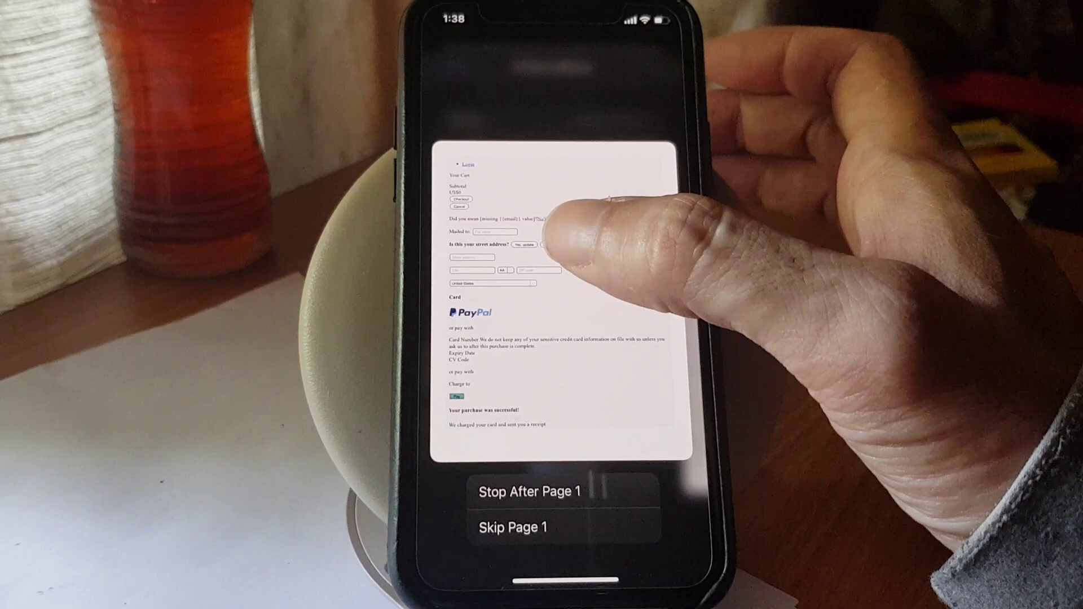
{"action": "left_click", "coordinate": [576, 263]}
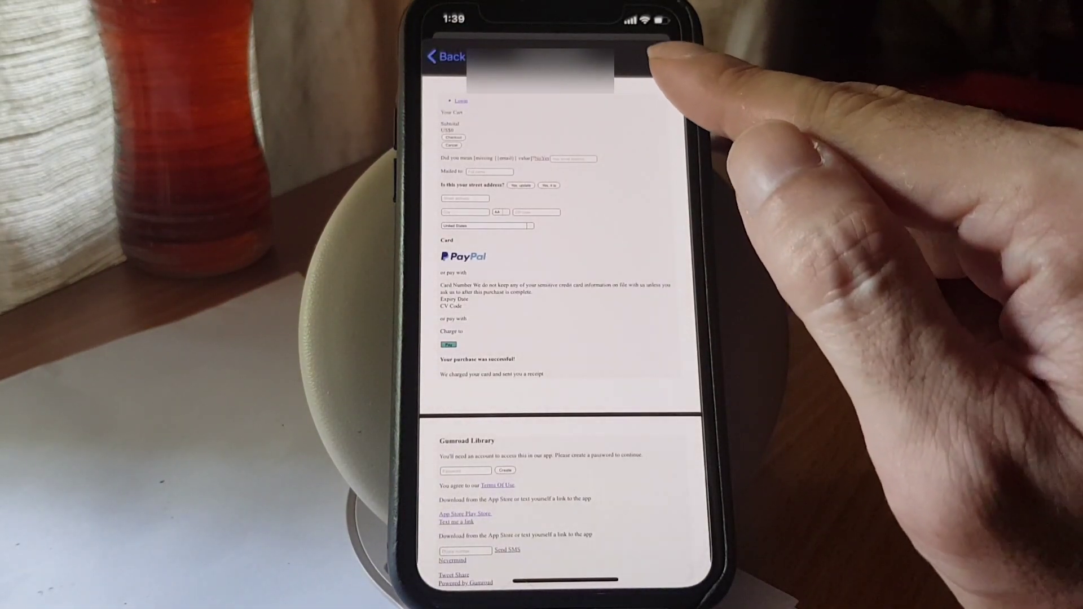
Step: Save the PDF to the Documents folder in Files
{"action": "left_click", "coordinate": [653, 55]}
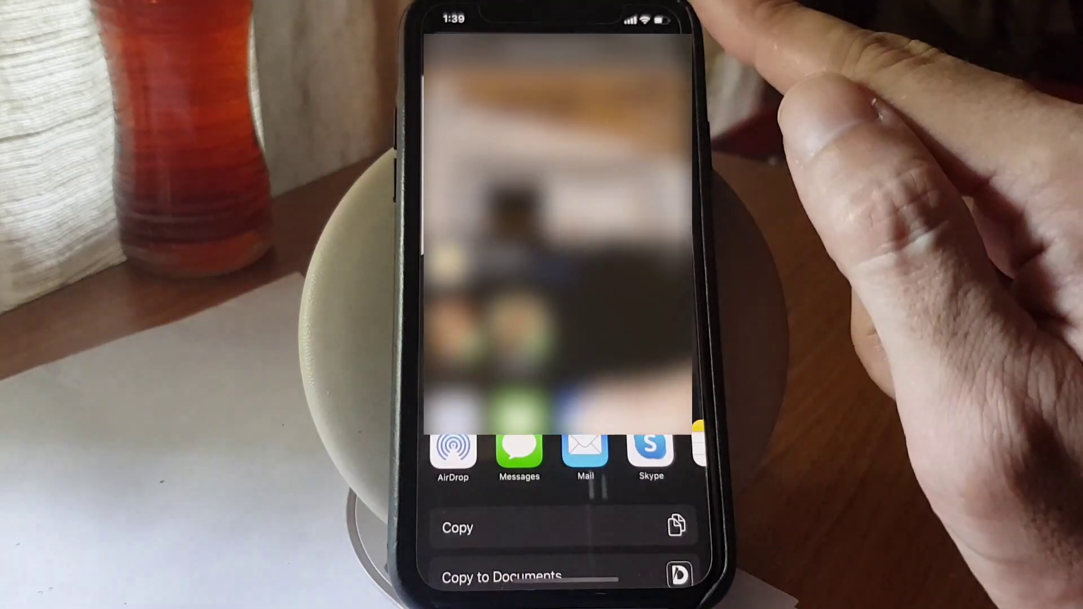
{"action": "scroll", "coordinate": [559, 423], "scroll_direction": "down", "scroll_amount": 5}
{"action": "scroll", "coordinate": [559, 475], "scroll_direction": "down", "scroll_amount": 2}
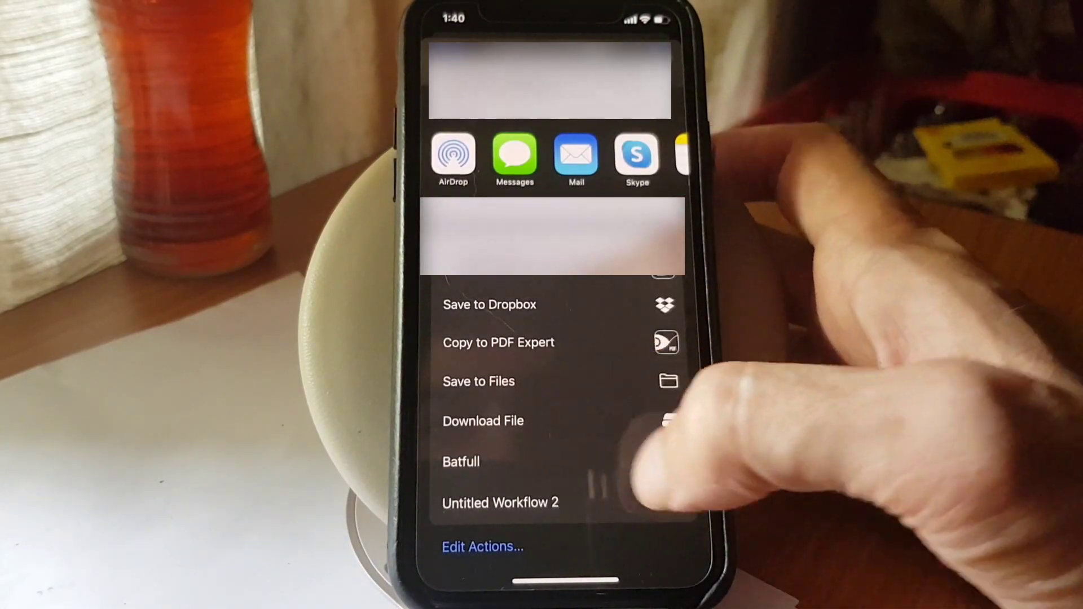
{"action": "left_click", "coordinate": [560, 381]}
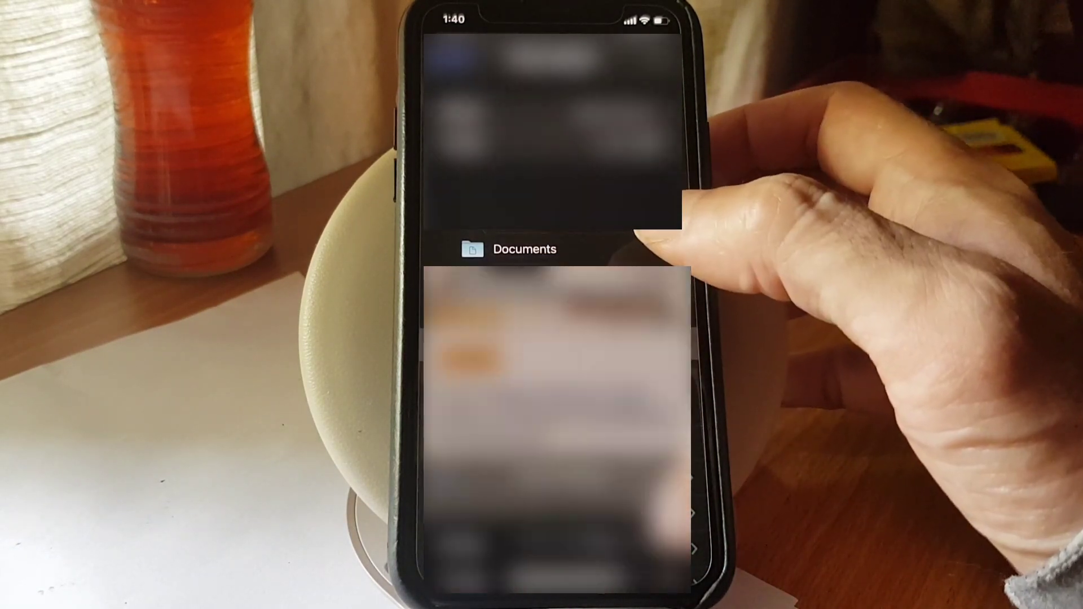
{"action": "left_click", "coordinate": [593, 249]}
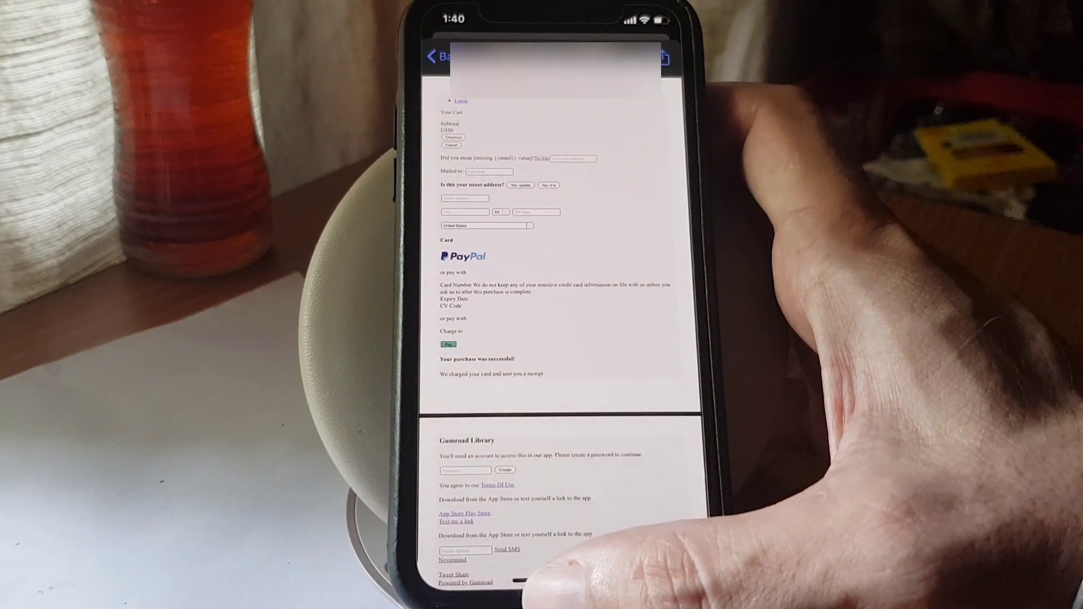
Step: Go to the Home Screen and launch Files from a Spotlight search for 'files'
{"action": "left_click_drag", "start_coordinate": [551, 584], "coordinate": [550, 339]}
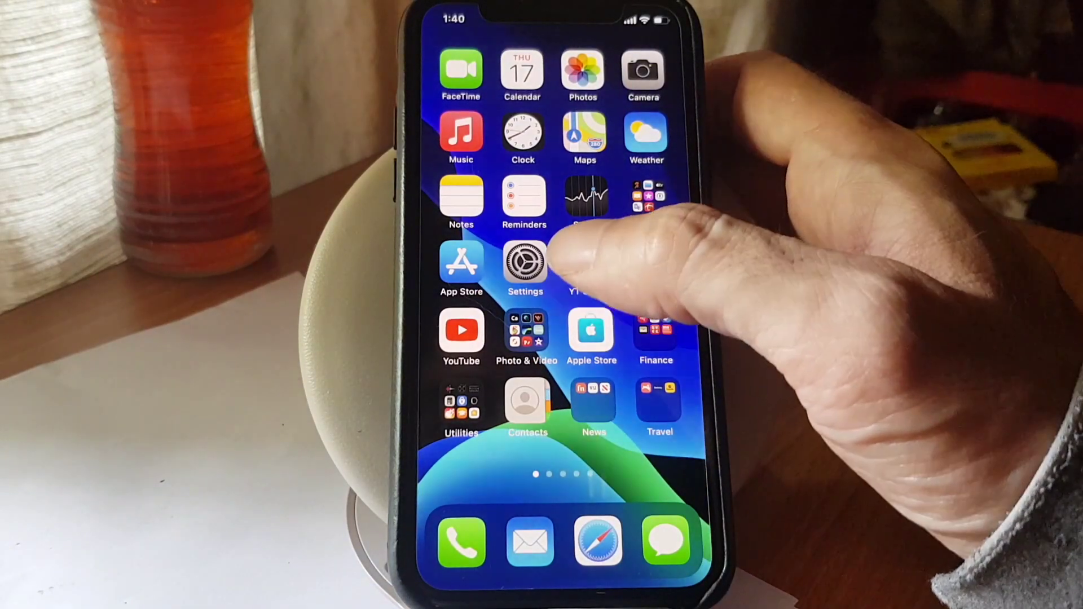
{"action": "left_click_drag", "start_coordinate": [575, 271], "coordinate": [575, 407]}
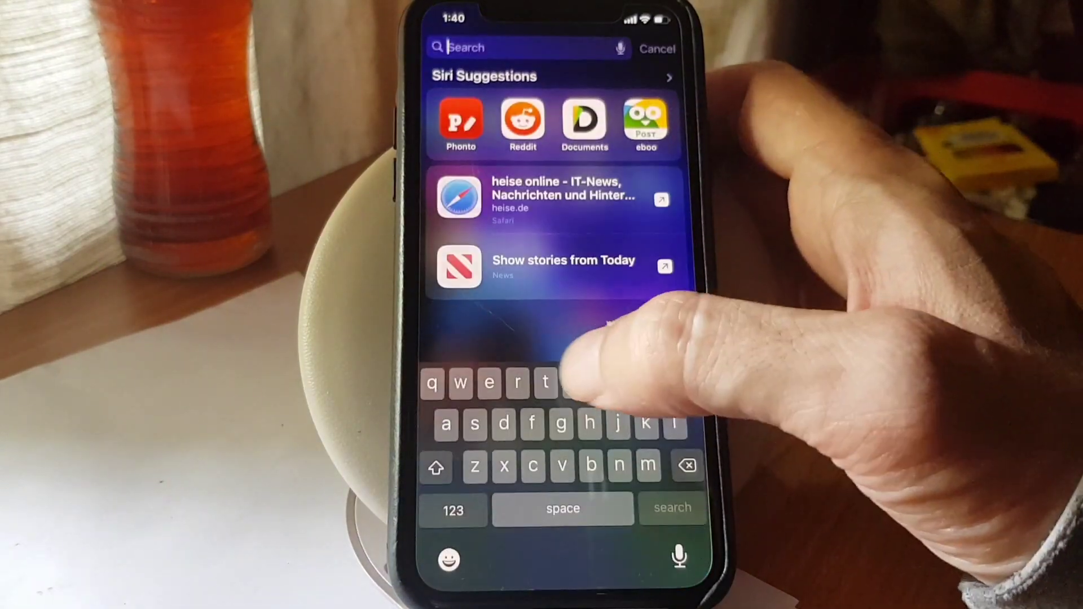
{"action": "type", "text": "files"}
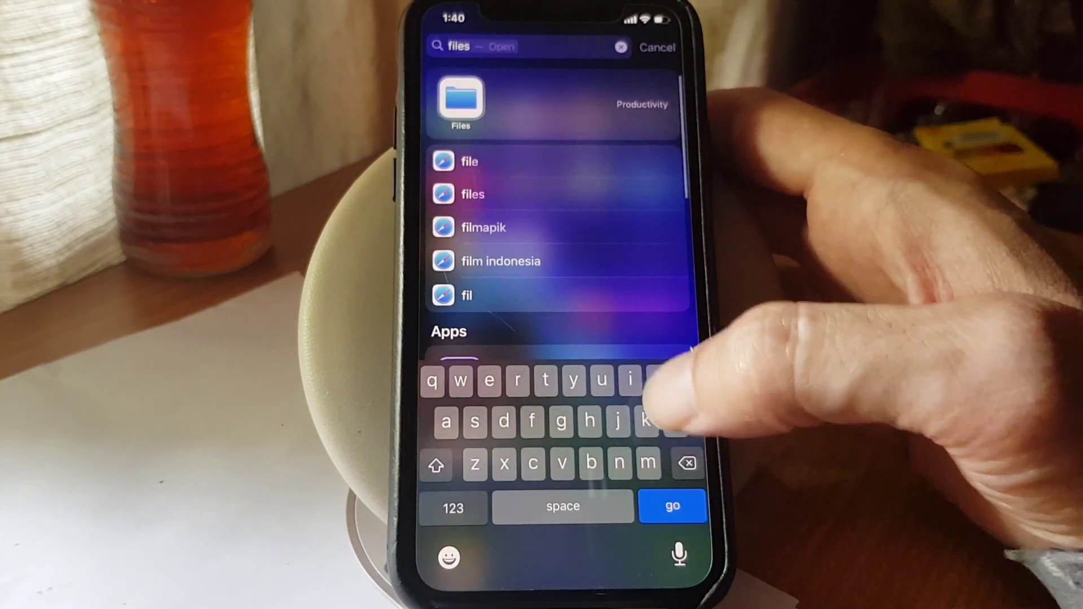
{"action": "left_click", "coordinate": [461, 110]}
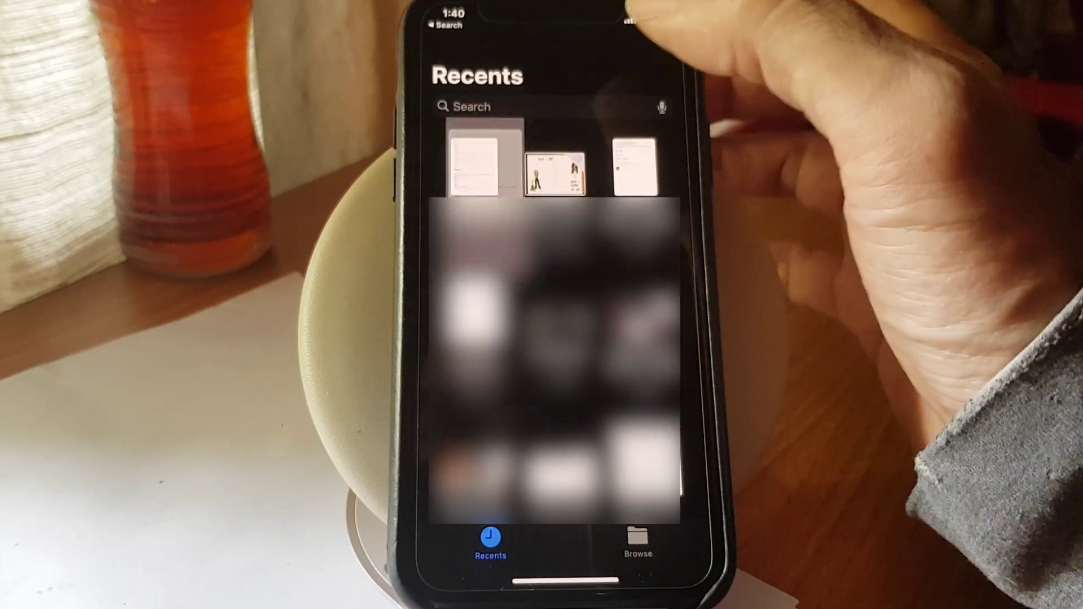
Step: Open the saved six-page planner PDF from the Recents list
{"action": "left_click", "coordinate": [474, 169]}
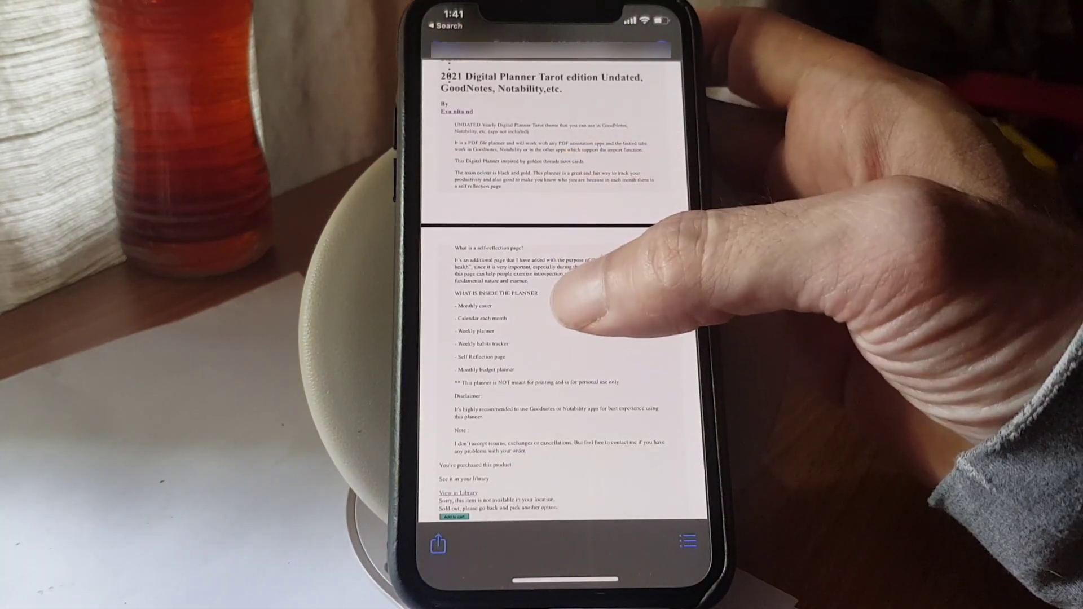
{"action": "scroll", "coordinate": [560, 296], "scroll_direction": "down", "scroll_amount": 4}
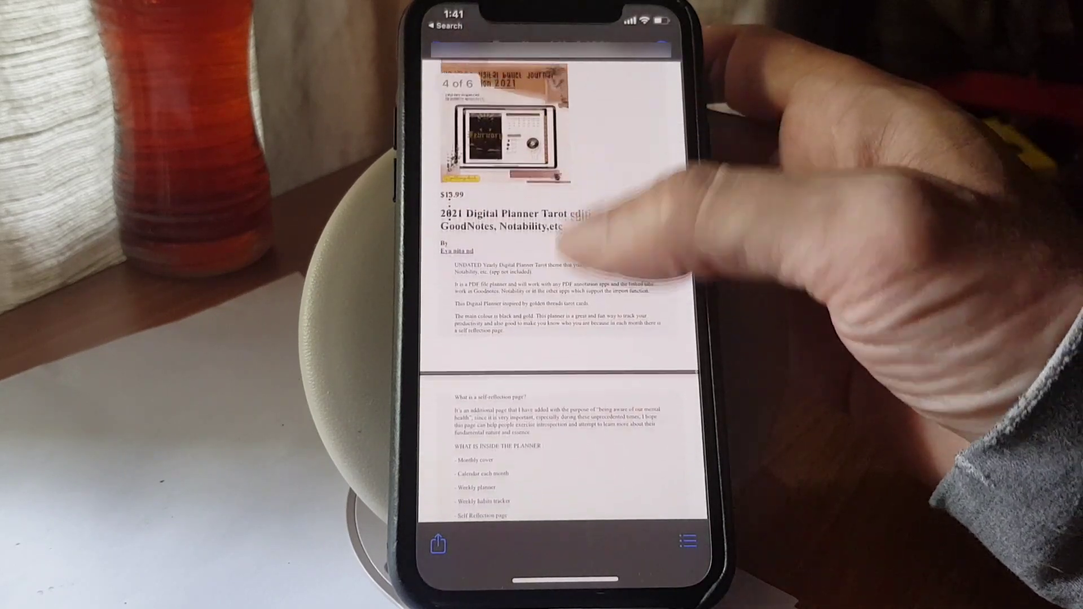
{"action": "scroll", "coordinate": [559, 296], "scroll_direction": "up", "scroll_amount": 4}
{"action": "scroll", "coordinate": [558, 296], "scroll_direction": "up", "scroll_amount": 4}
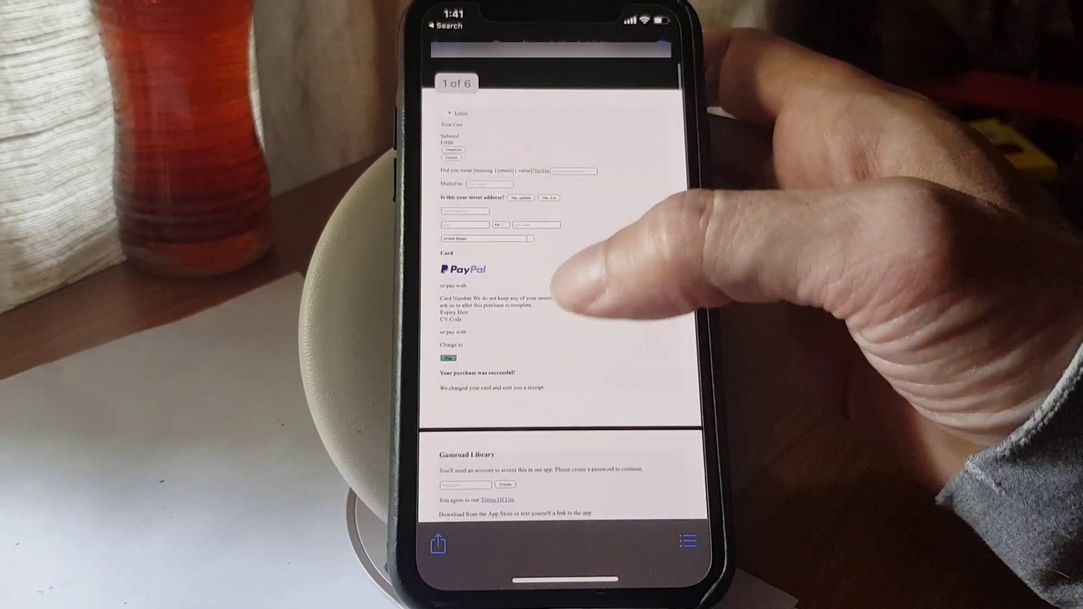
{"action": "scroll", "coordinate": [559, 296], "scroll_direction": "down", "scroll_amount": 10}
{"action": "scroll", "coordinate": [560, 297], "scroll_direction": "up", "scroll_amount": 6}
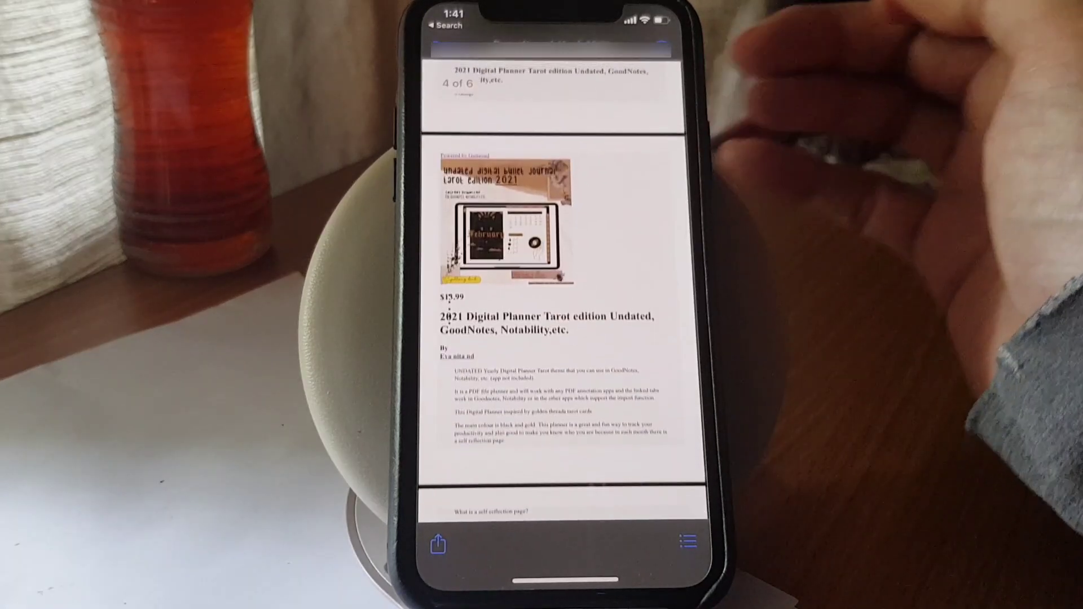